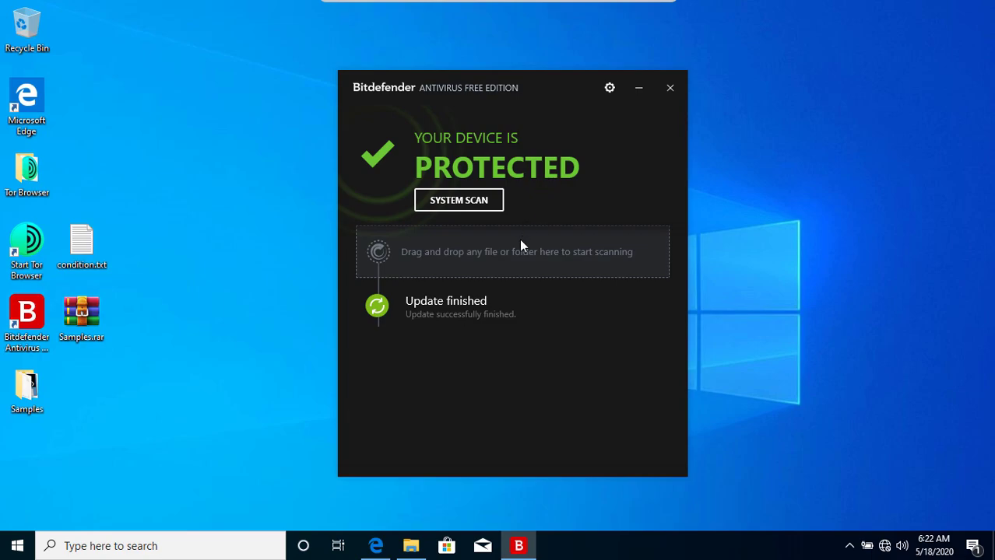
# - Bring up the File Explorer window showing the Samples folder with its 81 ransomware files
pyautogui.click(411, 547)
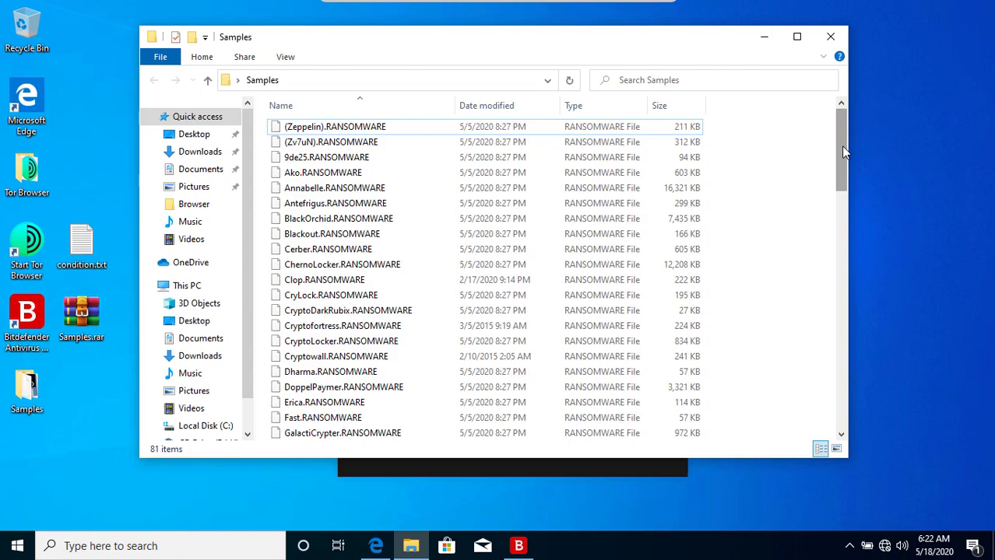
pyautogui.moveTo(842, 145)
pyautogui.mouseDown()
pyautogui.moveTo(843, 196)
pyautogui.moveTo(841, 141)
pyautogui.mouseUp()
# - Open PowerShell in the Samples folder, run .\z.exe, and narrow it to the left half
pyautogui.rightClick(747, 195)
pyautogui.click(783, 330)
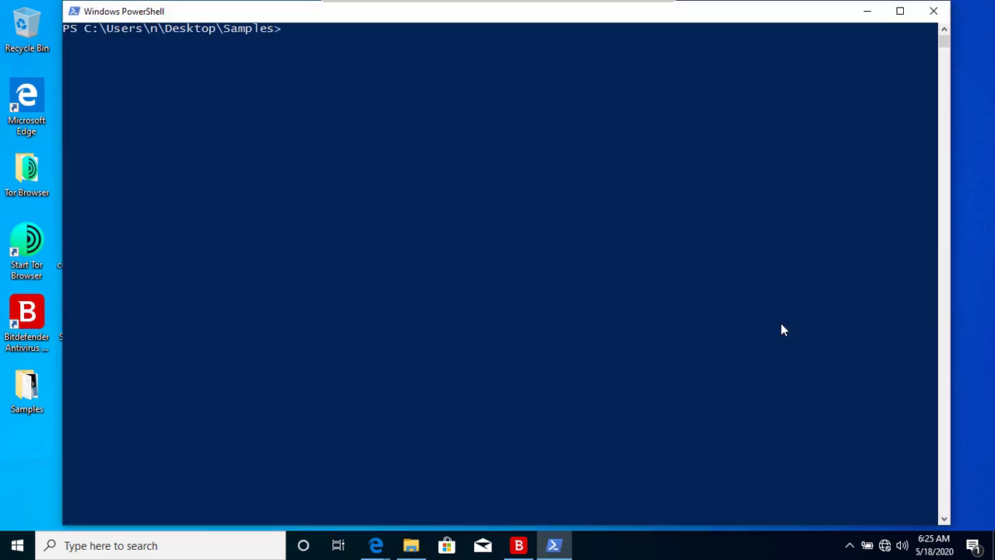
pyautogui.write('.\\z.exe')
pyautogui.press('Return')
pyautogui.moveTo(949, 66); pyautogui.dragTo(498, 66)
# - Hide the navigation pane in the Samples folder window
pyautogui.click(550, 53)
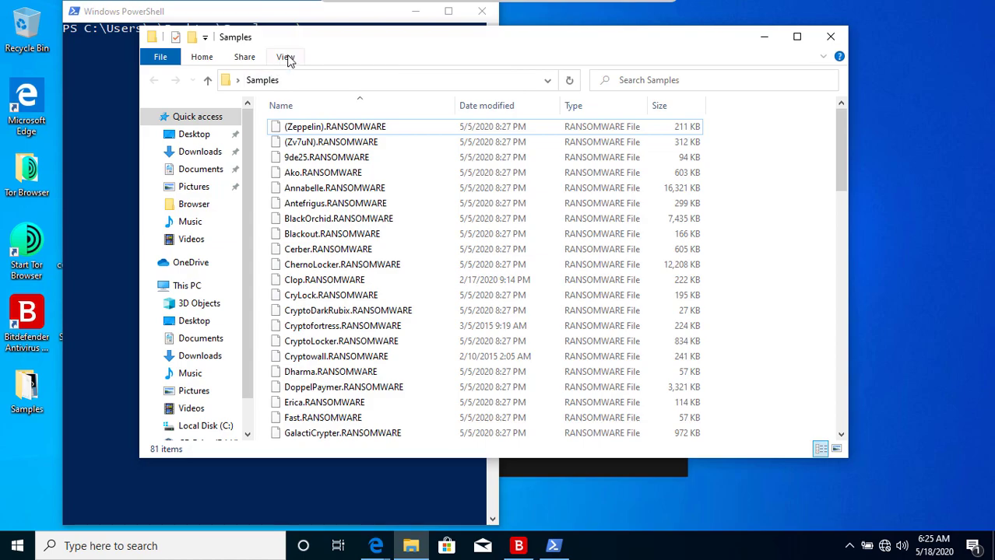
pyautogui.click(285, 57)
pyautogui.click(166, 109)
pyautogui.click(201, 126)
# - Tile the Samples window on the right and PowerShell on the left, full height
pyautogui.moveTo(141, 148); pyautogui.dragTo(466, 150)
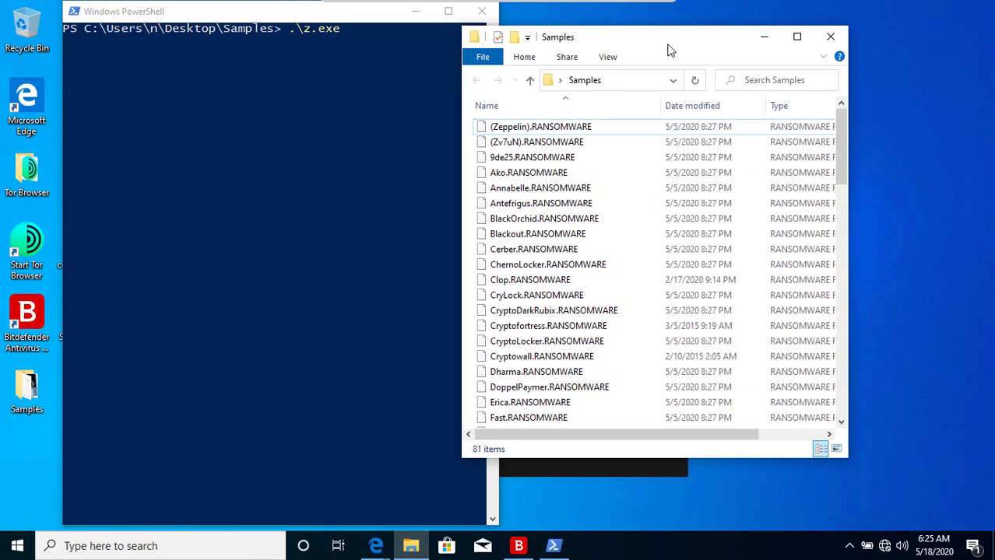
pyautogui.moveTo(662, 38)
pyautogui.mouseDown()
pyautogui.moveTo(726, 40)
pyautogui.moveTo(713, 26)
pyautogui.mouseUp()
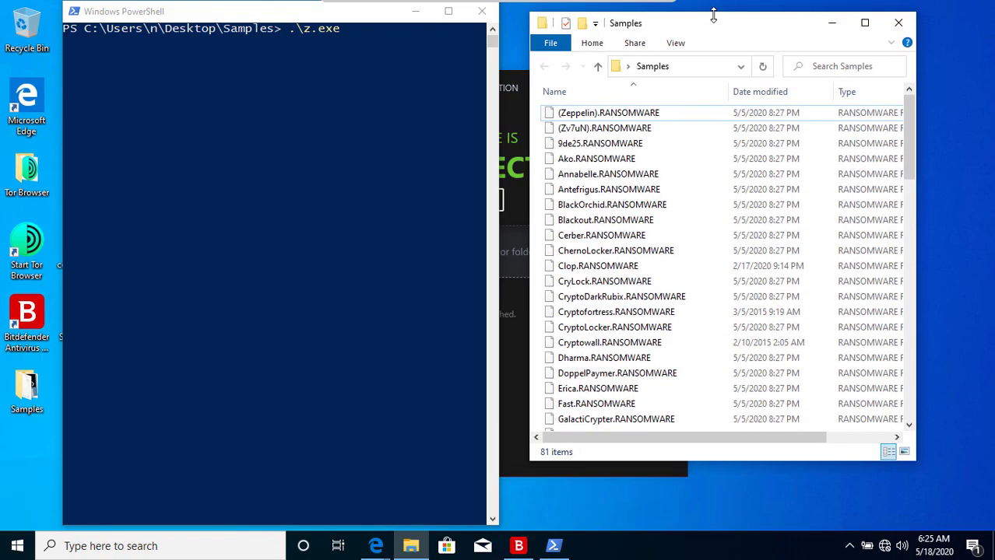
pyautogui.moveTo(724, 444); pyautogui.dragTo(726, 538)
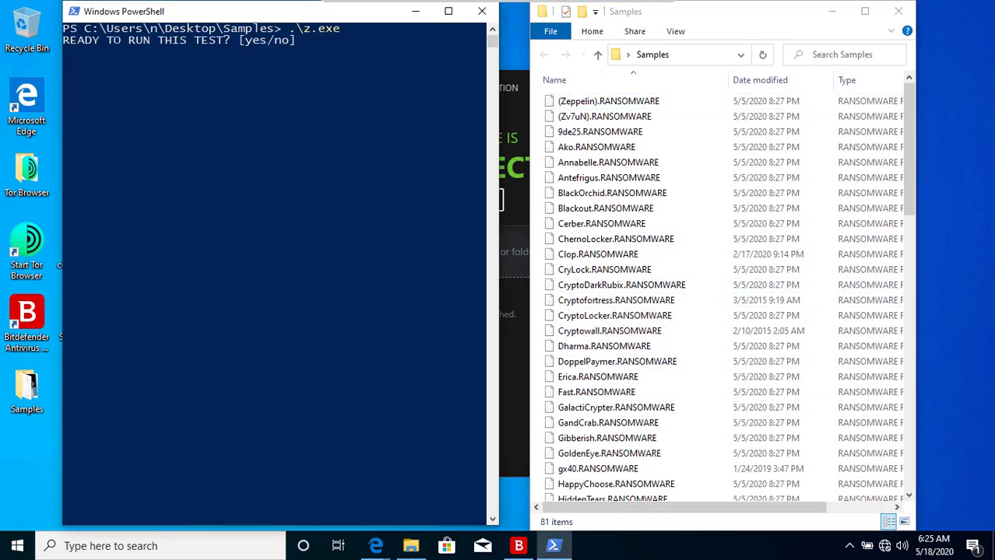
pyautogui.moveTo(332, 13); pyautogui.dragTo(365, 16)
pyautogui.moveTo(96, 132); pyautogui.dragTo(109, 132)
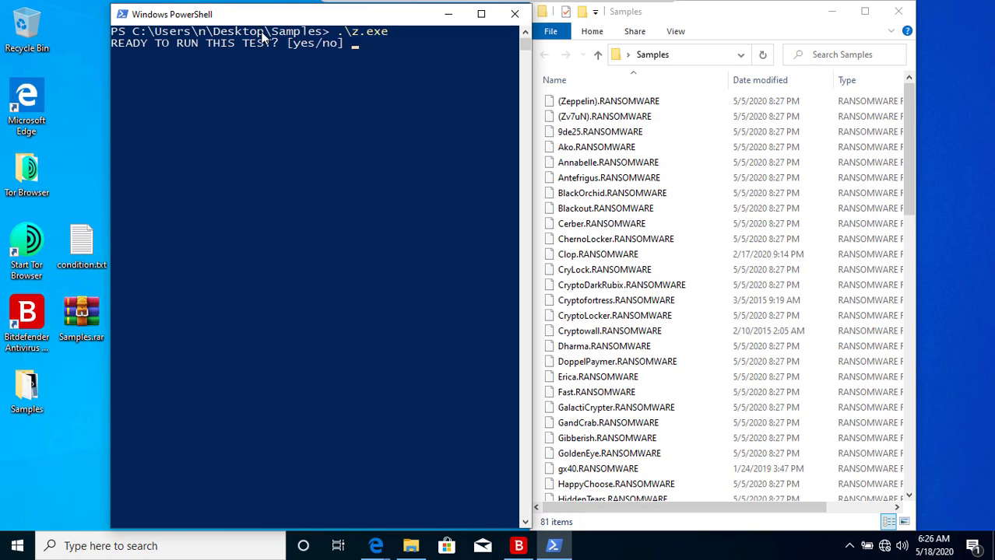
pyautogui.moveTo(298, 14); pyautogui.dragTo(295, 16)
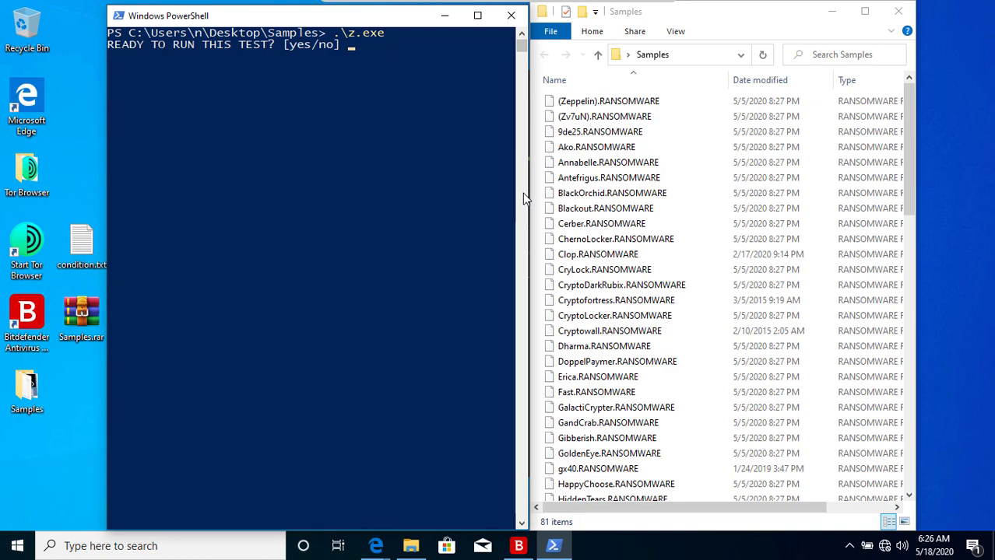
# - Clear Bitdefender's exclusion list with REMOVE ALL, confirm YES, and return to the test console
pyautogui.click(519, 547)
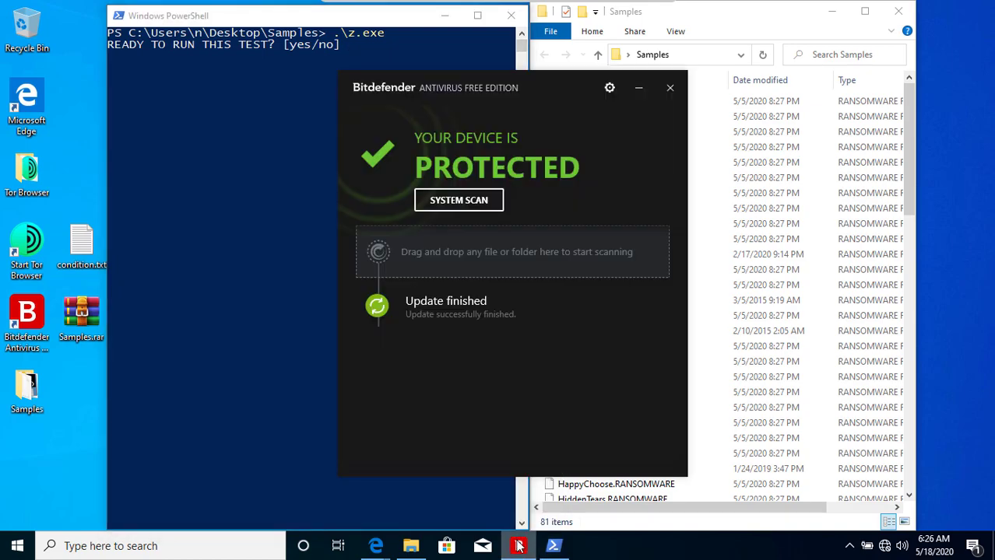
pyautogui.click(610, 90)
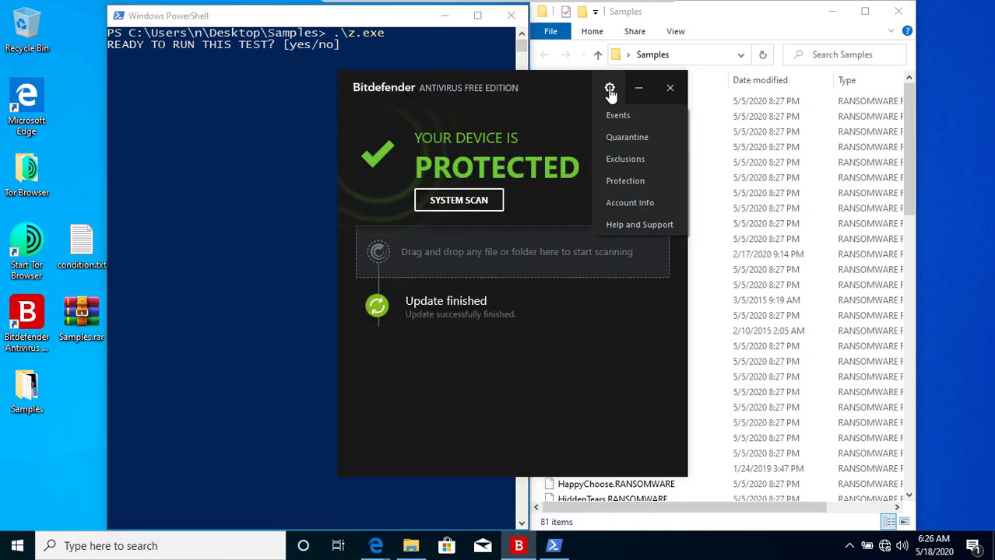
pyautogui.click(623, 161)
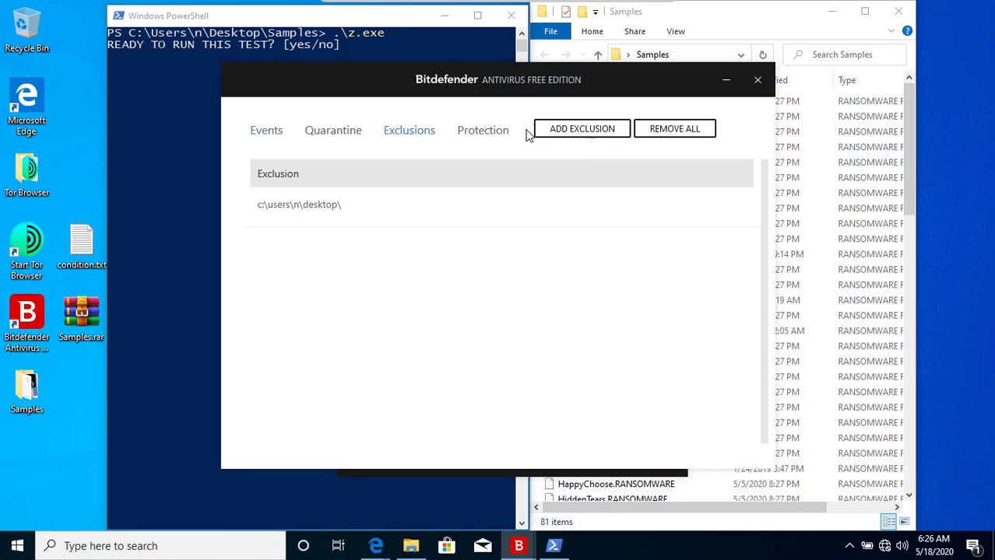
pyautogui.click(664, 140)
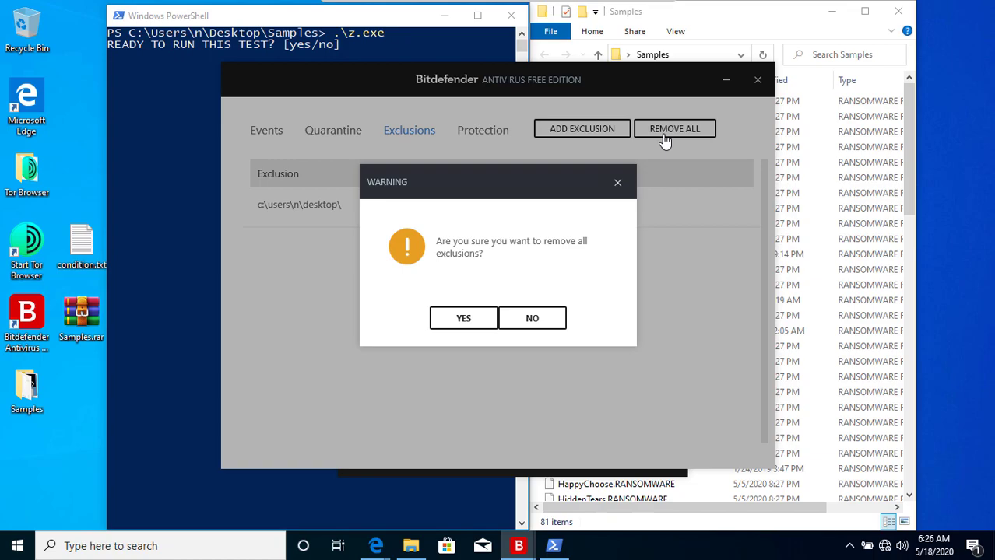
pyautogui.click(491, 318)
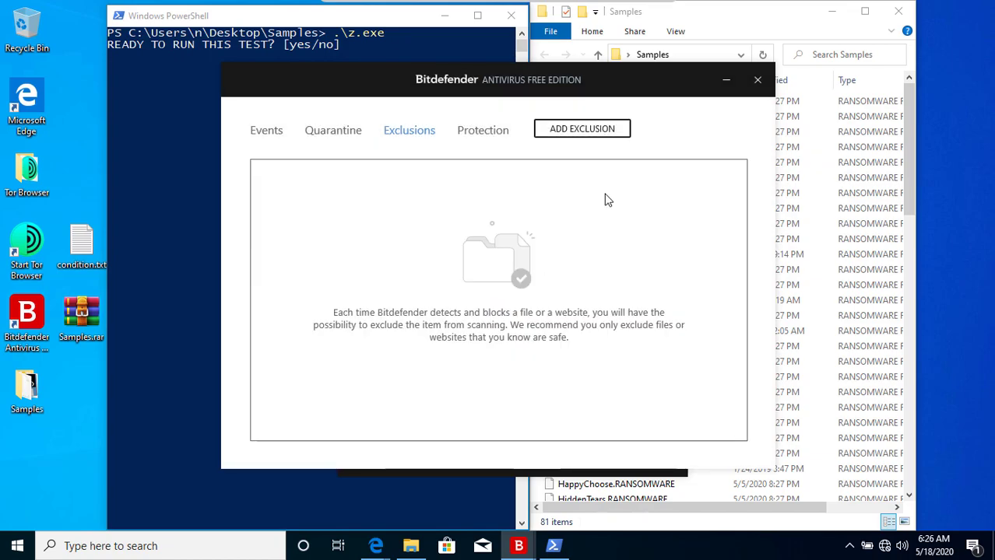
pyautogui.click(728, 87)
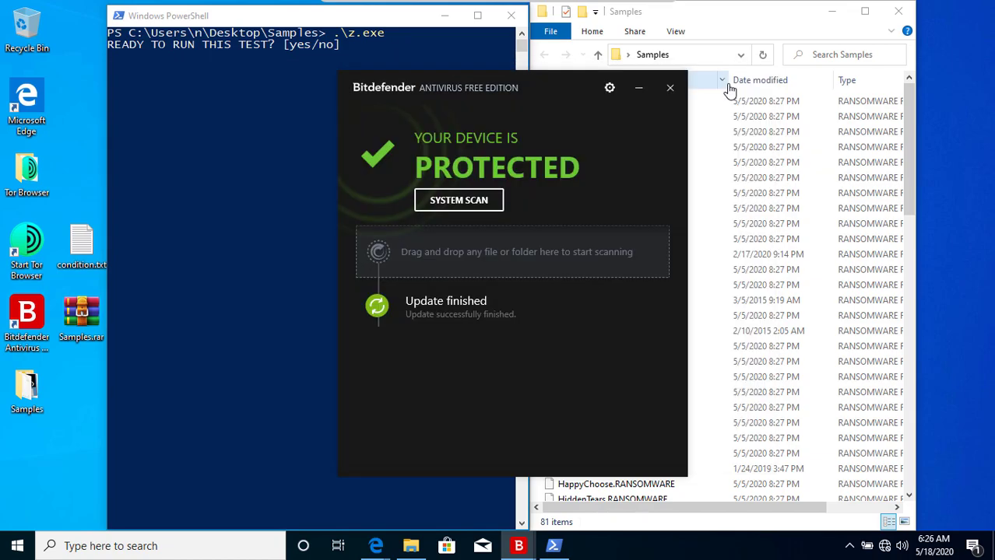
pyautogui.click(358, 51)
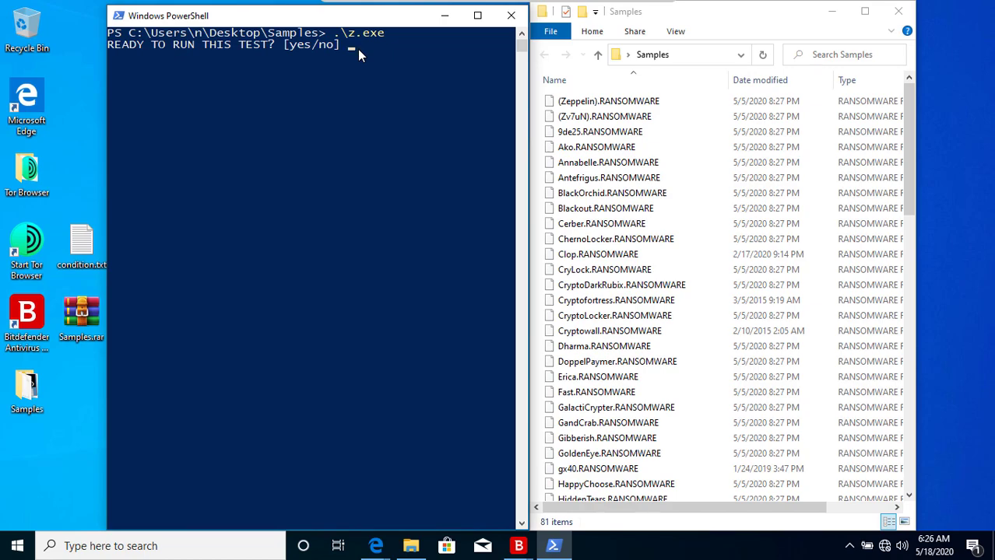
pyautogui.write('yes')
# - Answer yes to start the test and shift both windows slightly right
pyautogui.press('Return')
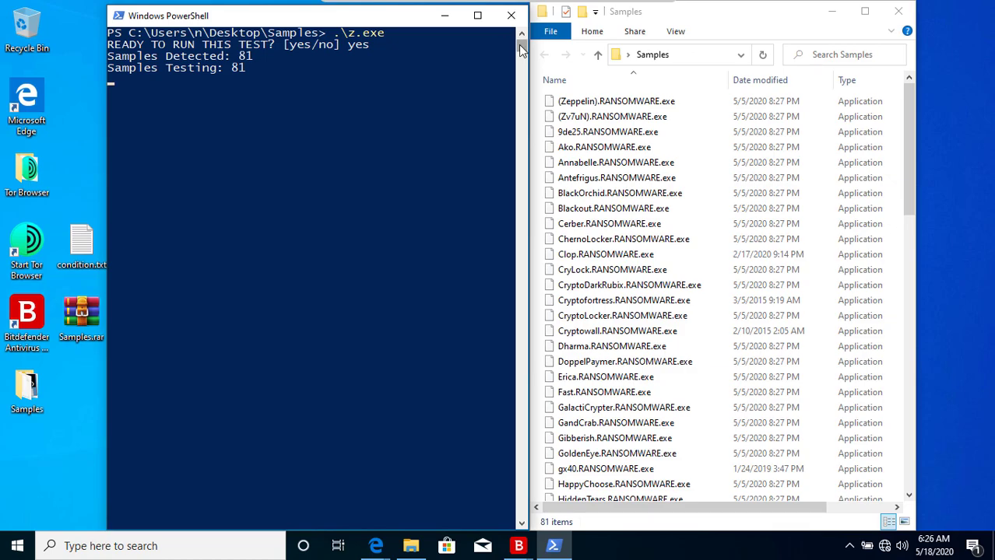
pyautogui.moveTo(675, 17); pyautogui.dragTo(705, 18)
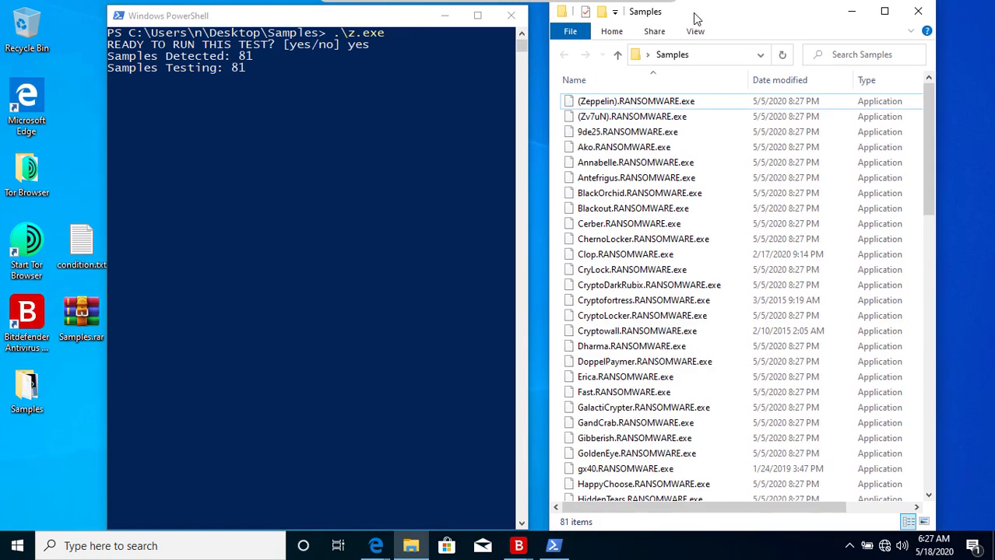
pyautogui.moveTo(369, 17); pyautogui.dragTo(399, 17)
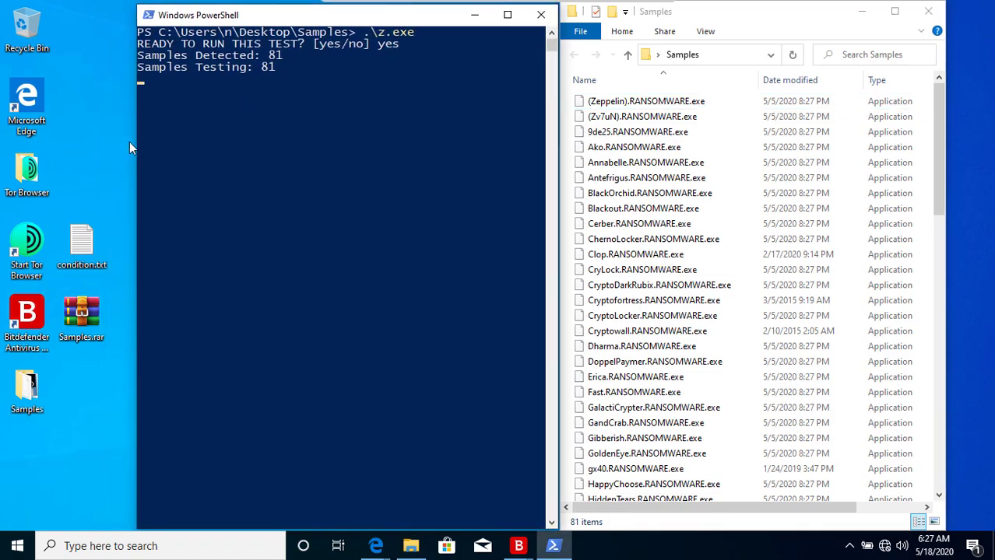
pyautogui.moveTo(135, 142); pyautogui.dragTo(147, 143)
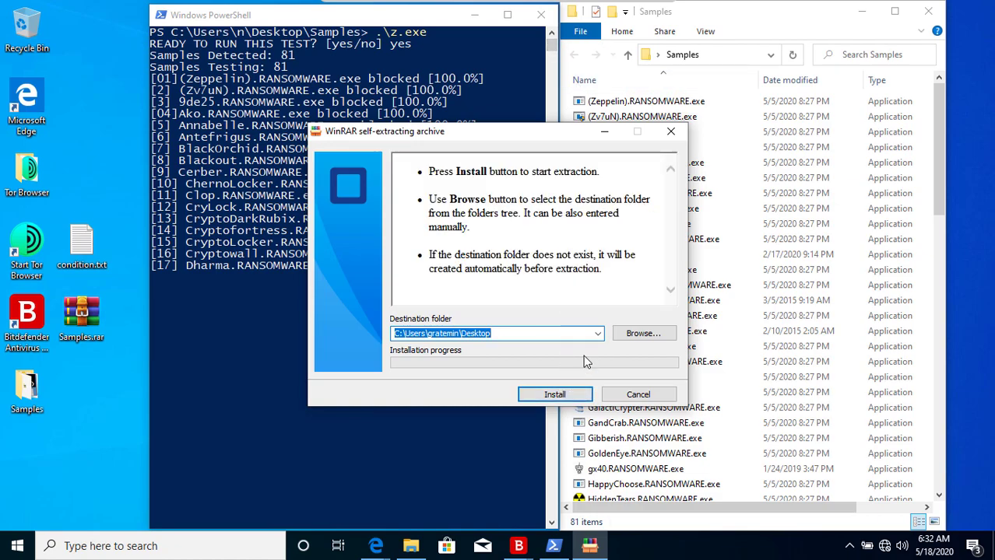
# - Reposition the WinRAR dialog and start extracting the sample to the Desktop
pyautogui.moveTo(522, 135); pyautogui.dragTo(386, 138)
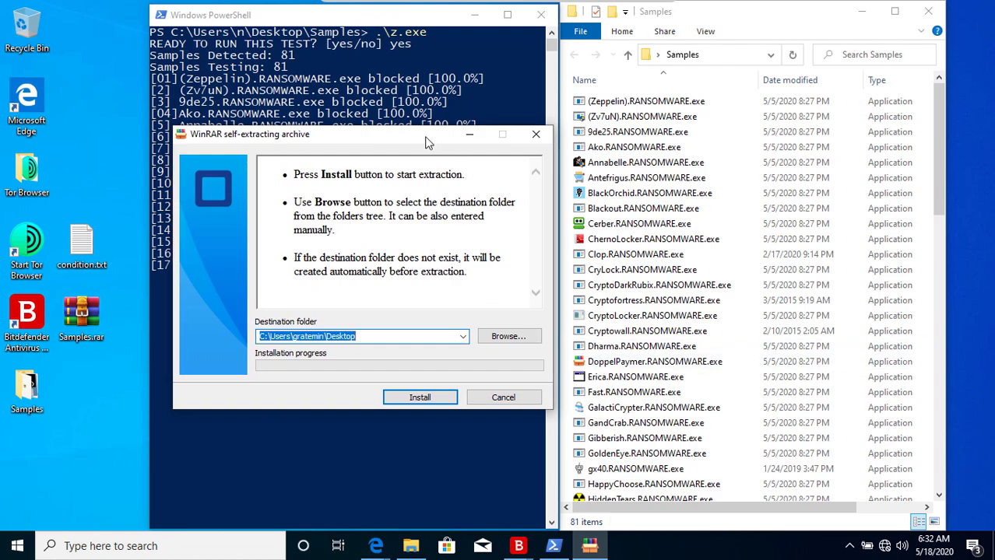
pyautogui.moveTo(521, 137); pyautogui.dragTo(679, 140)
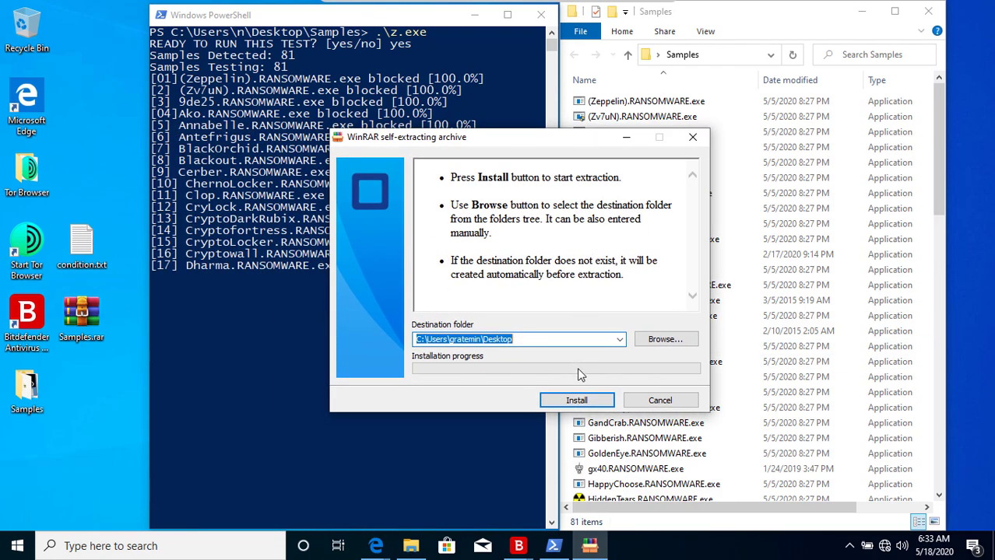
pyautogui.click(576, 402)
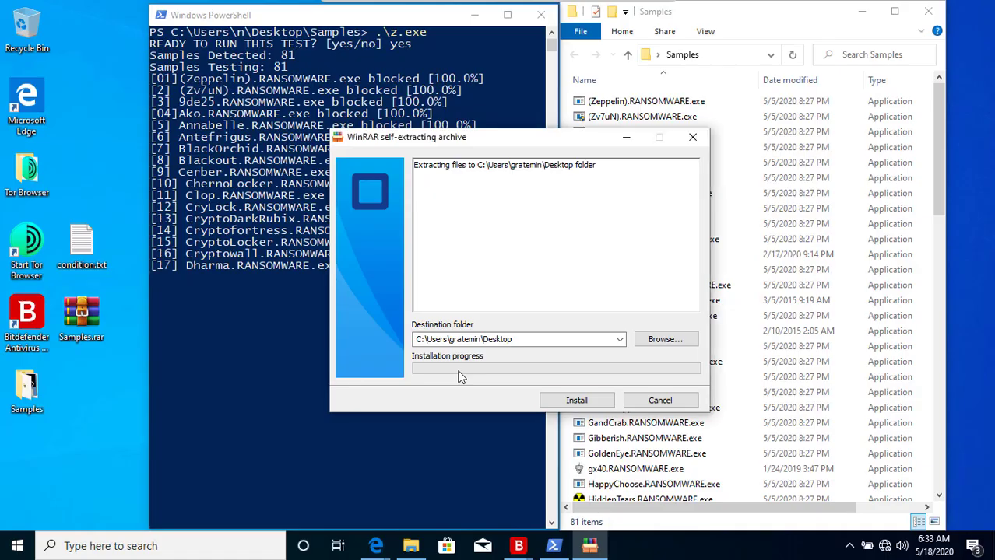
pyautogui.click(557, 401)
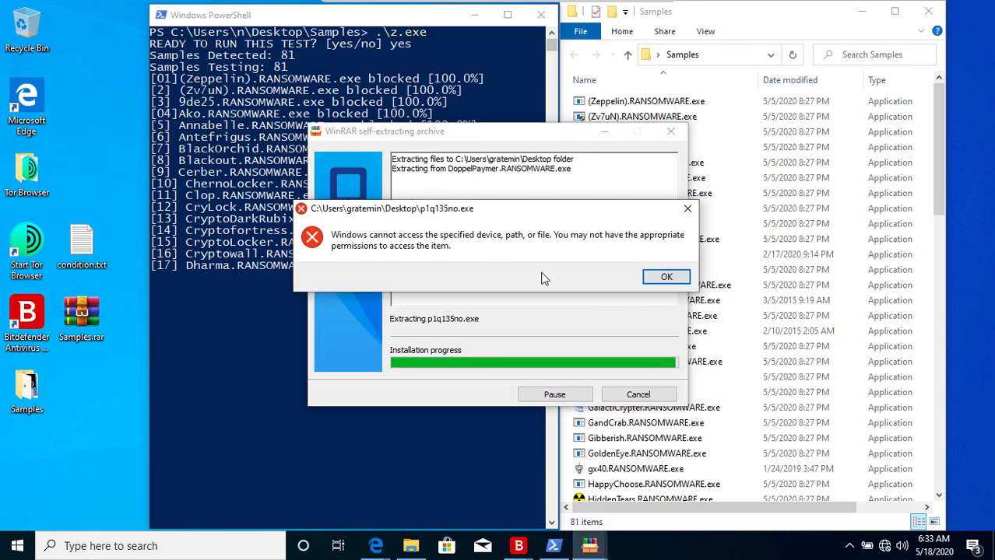
# - Dismiss the access error and answer no to print the 81-blocked, 100% summary
pyautogui.click(667, 277)
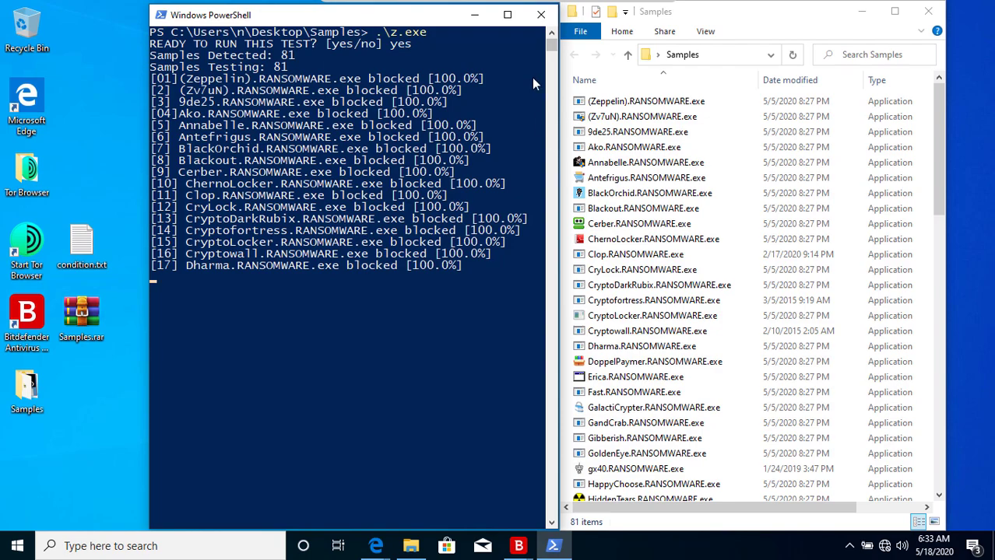
pyautogui.scroll(-1, 551, 53)
pyautogui.scroll(-3, 551, 53)
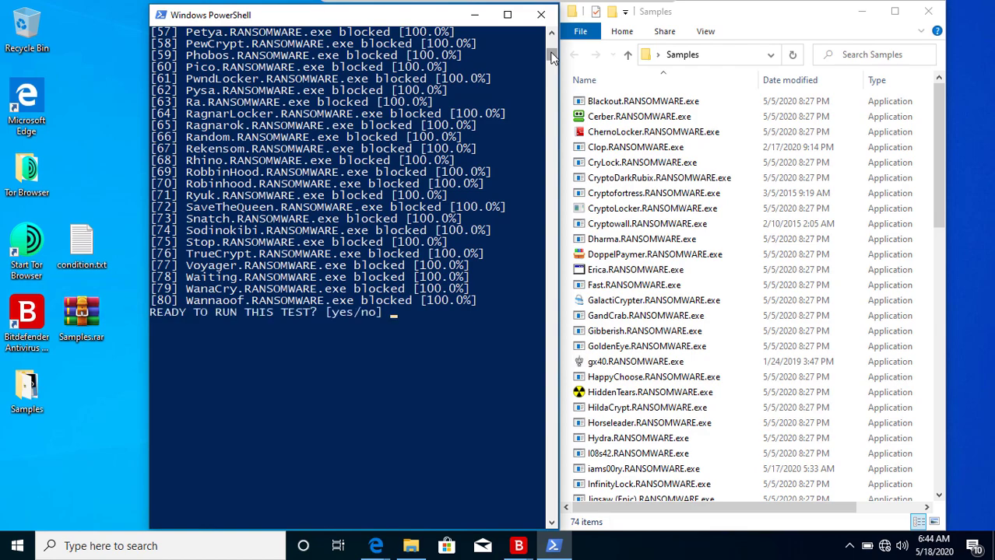
pyautogui.write('no')
pyautogui.press('Return')
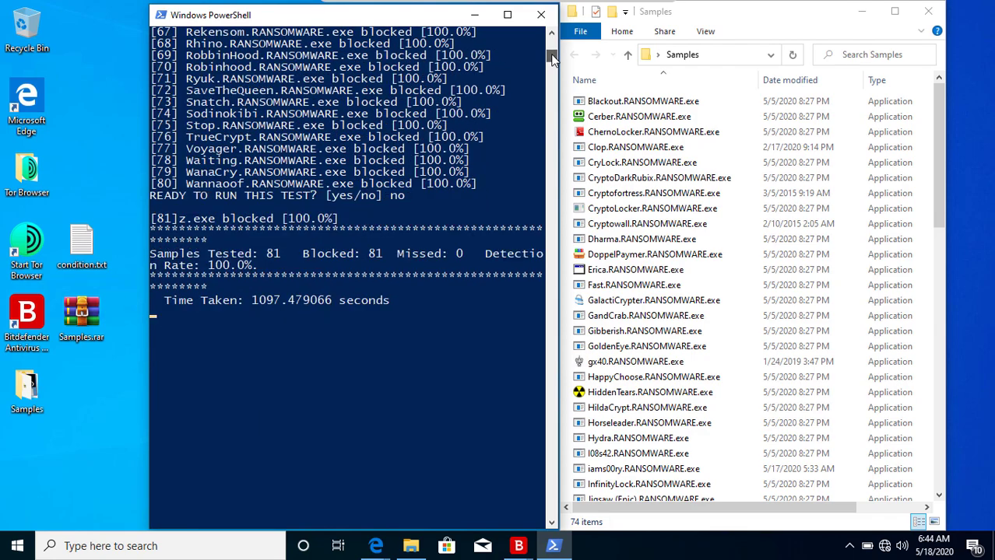
pyautogui.scroll(-1, 551, 58)
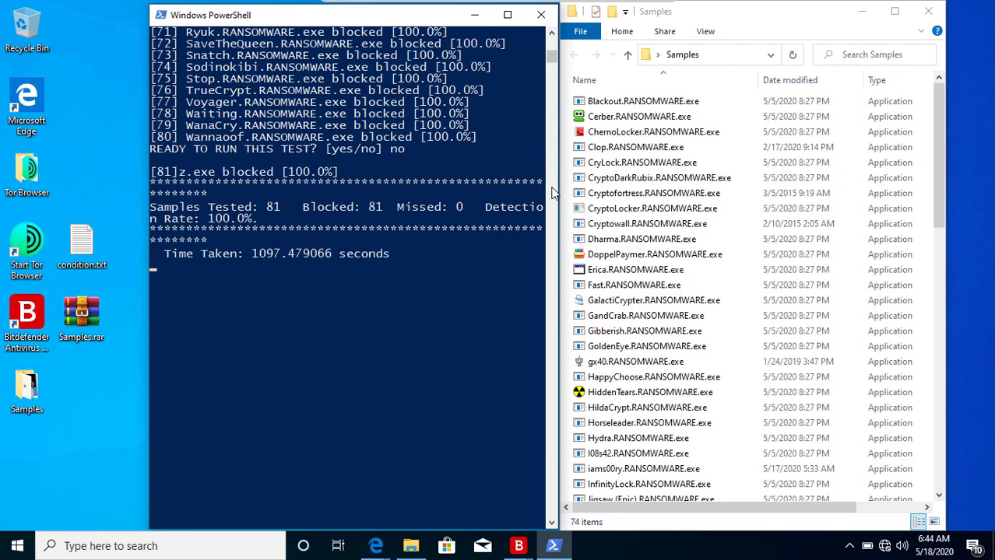
pyautogui.doubleClick(82, 243)
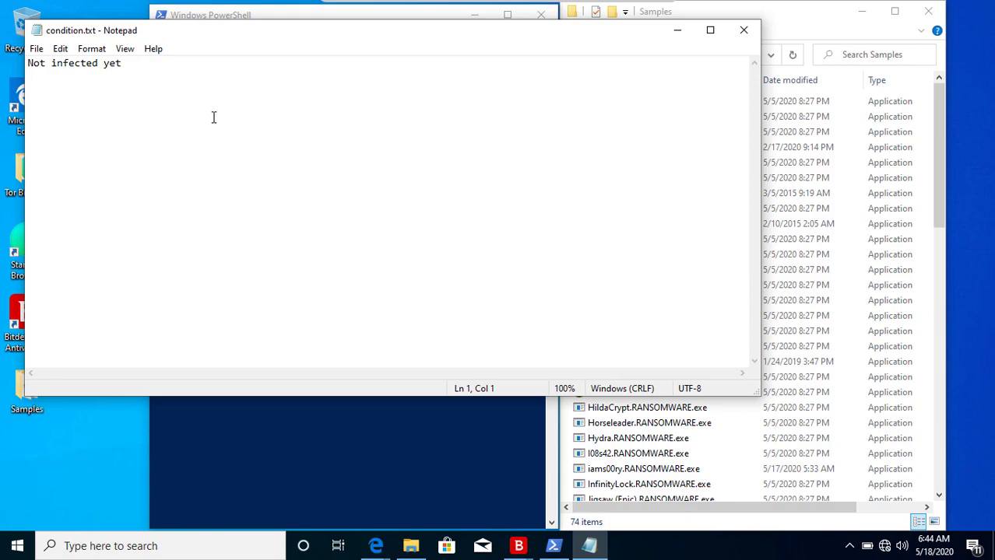
pyautogui.click(743, 29)
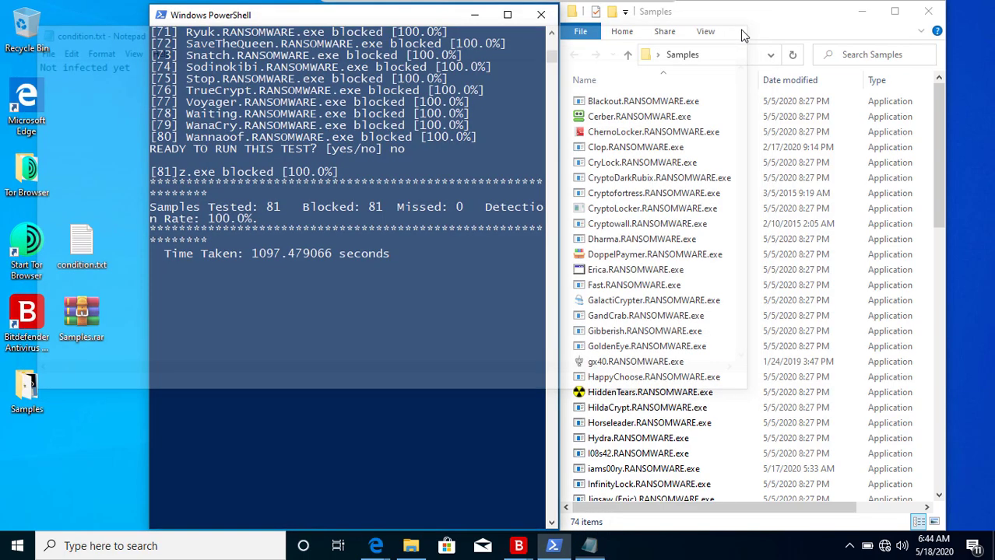